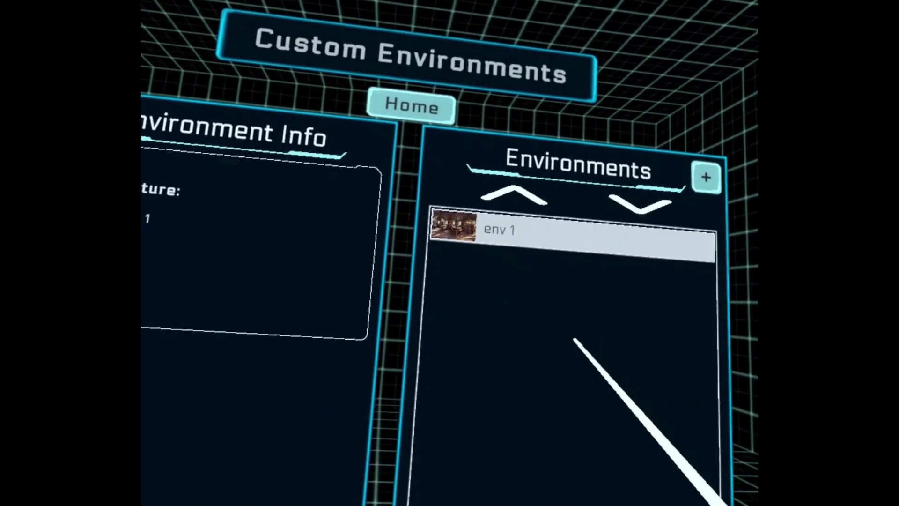
Step: Return to the Home menu to show the workout tiles
left_click(443, 113)
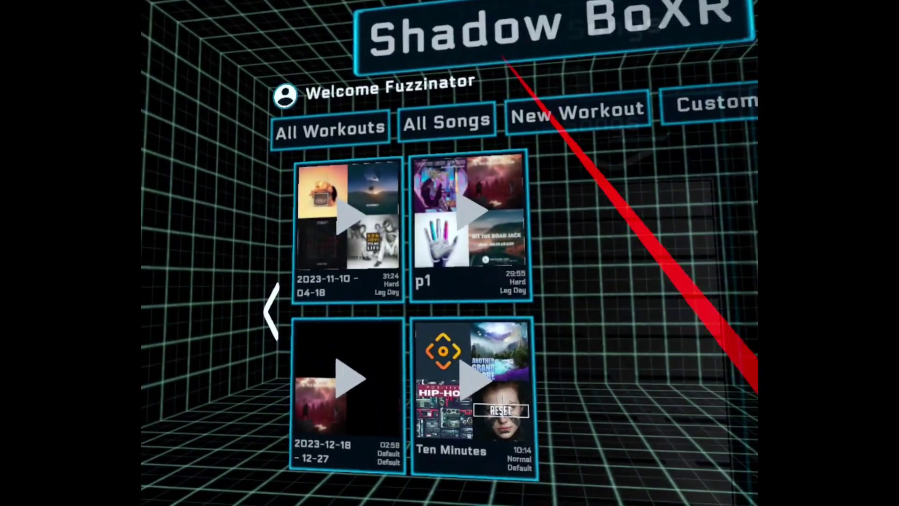